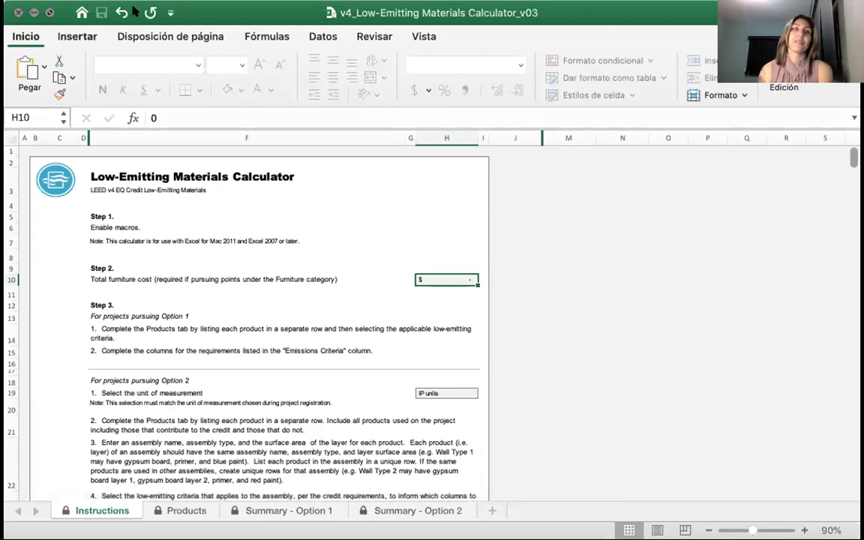
- Maximize the LEED calculator workbook window to full screen
{"action": "left_click", "coordinate": [49, 12]}
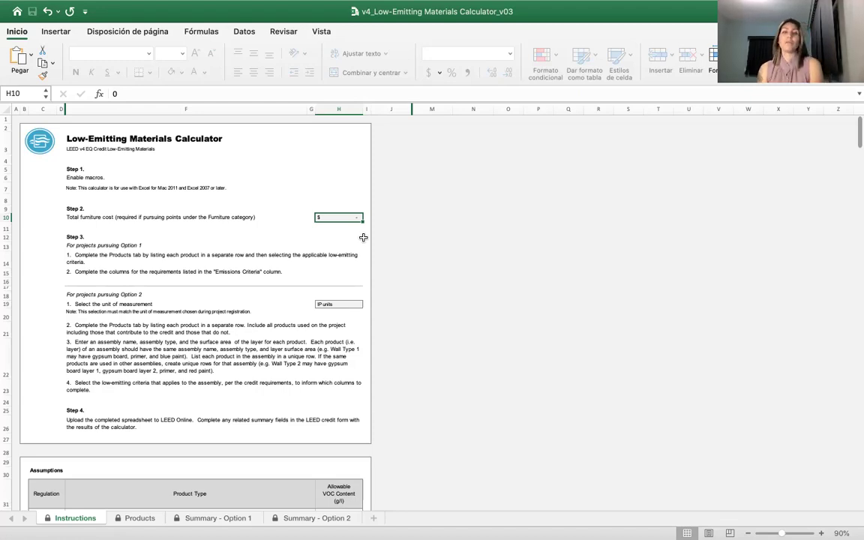
- Choose IP units in the measurement unit dropdown at cell H19
{"action": "scroll", "coordinate": [363, 238], "scroll_direction": "down", "scroll_amount": 3}
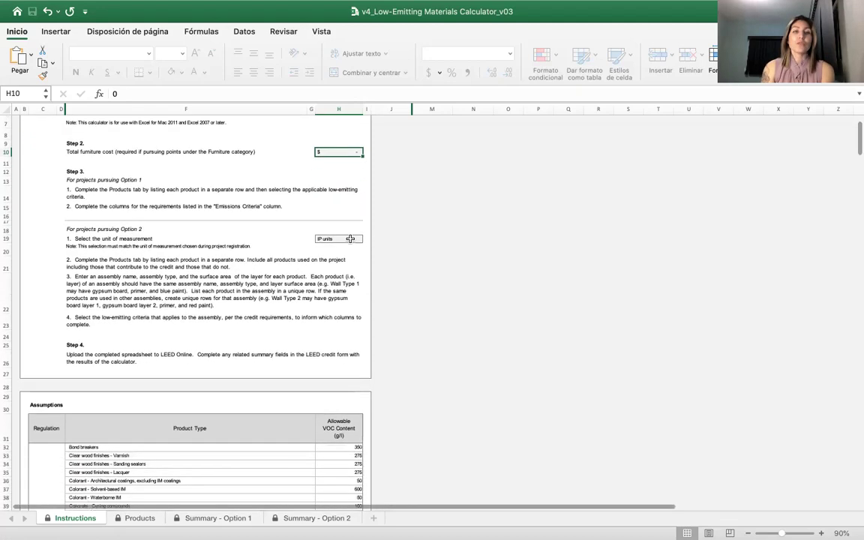
{"action": "left_click", "coordinate": [343, 239]}
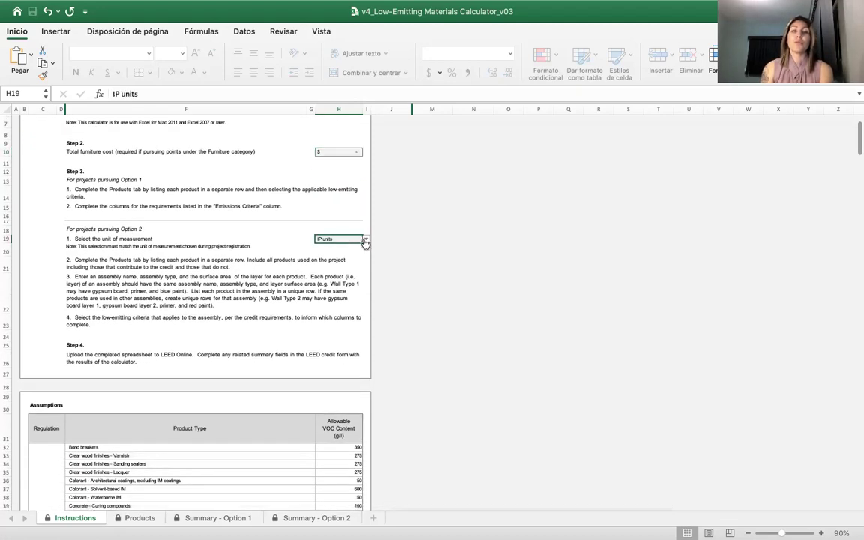
{"action": "left_click", "coordinate": [367, 239]}
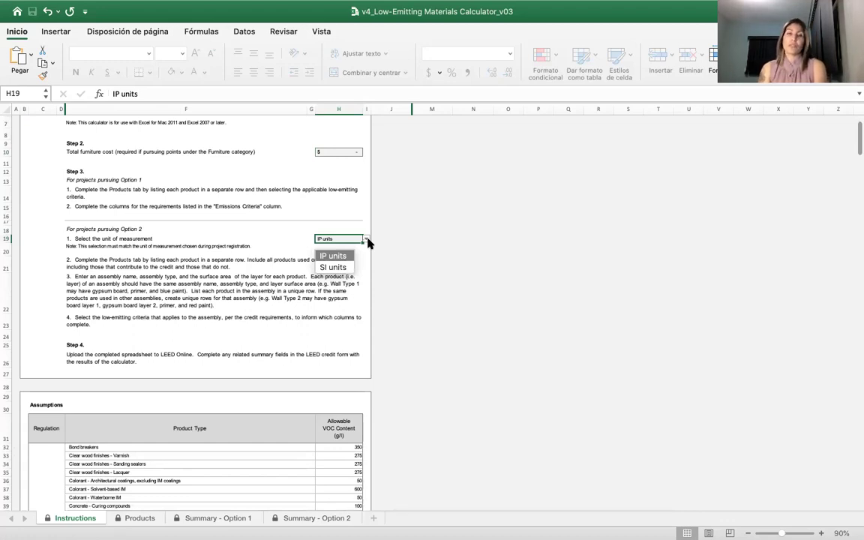
{"action": "left_click", "coordinate": [367, 241]}
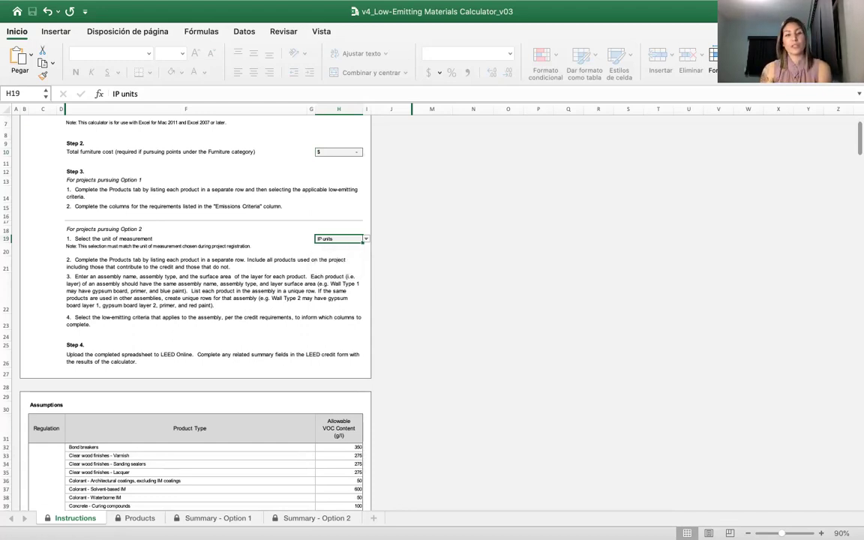
- Open the Products sheet to view the empty product table
{"action": "left_click", "coordinate": [140, 519]}
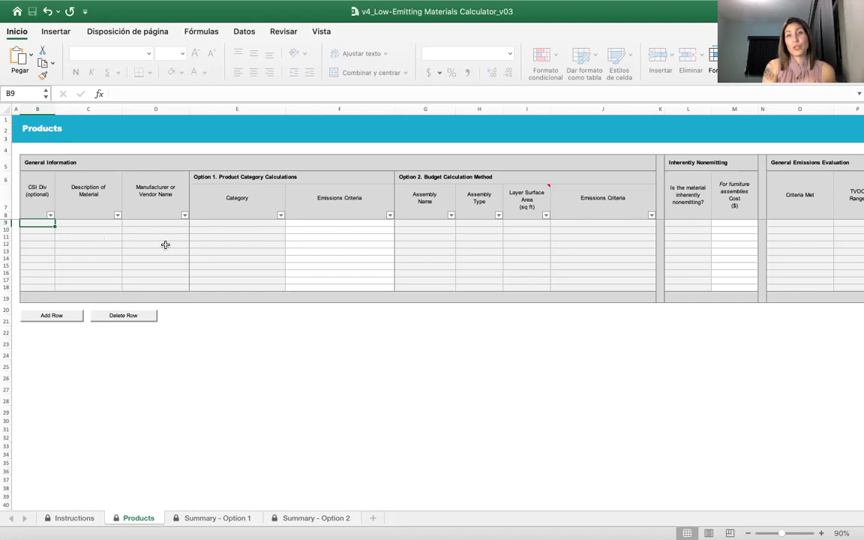
- Open the Category dropdown in cell E9 for the first product row
{"action": "left_click", "coordinate": [255, 224]}
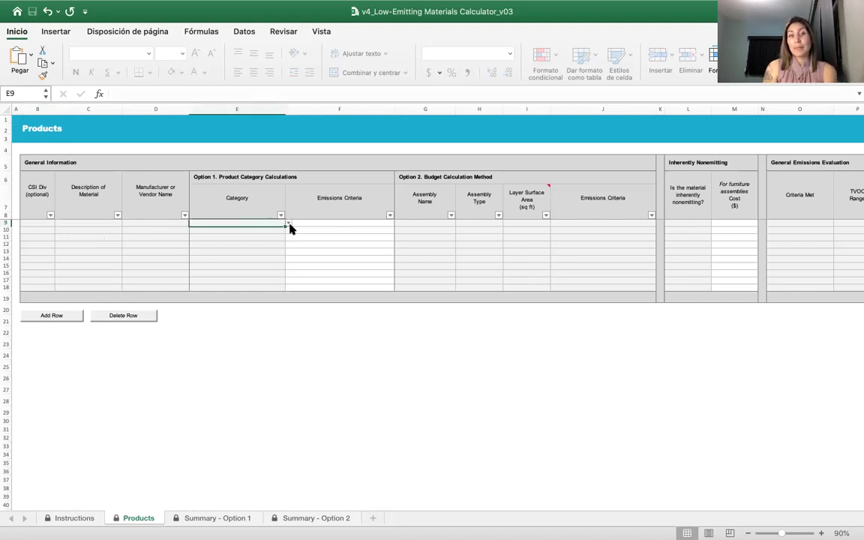
{"action": "left_click", "coordinate": [289, 225]}
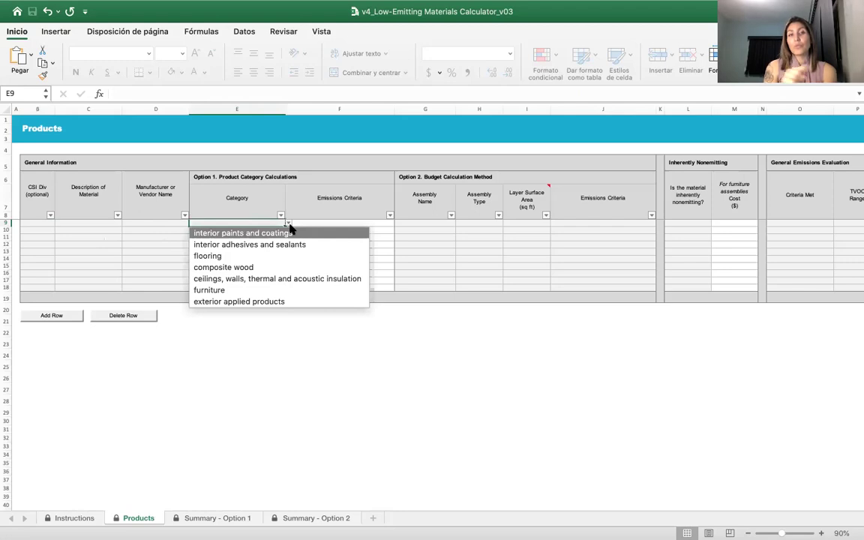